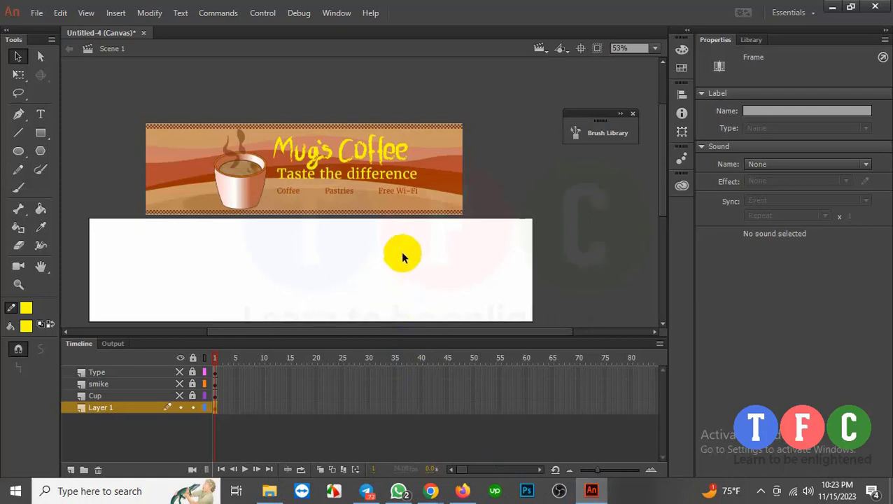
scroll(402, 252, "down", 3)
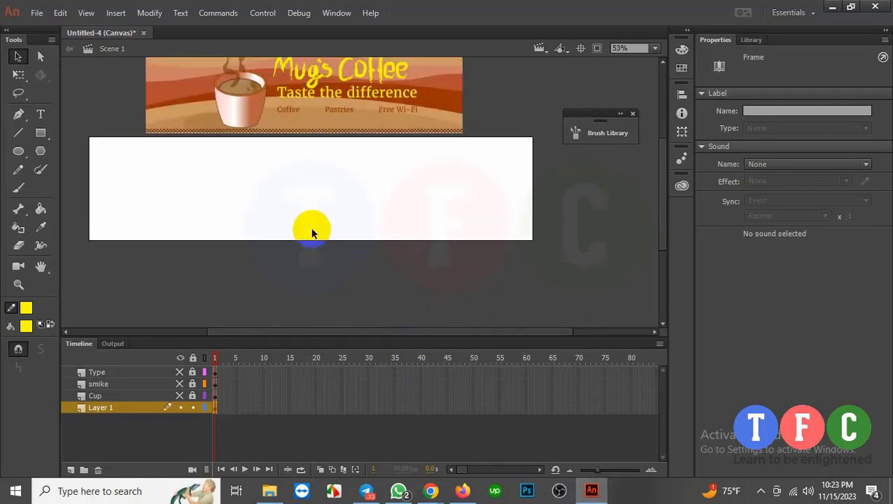
scroll(313, 231, "up", 3)
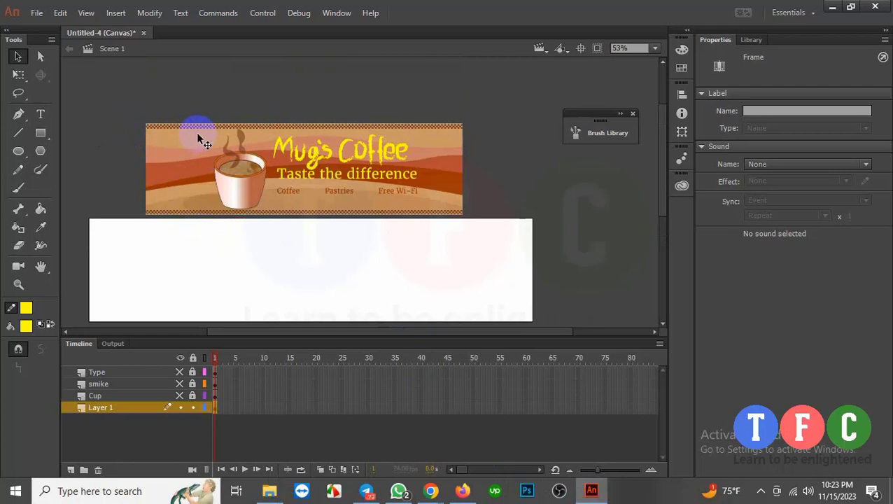
left_click(99, 349)
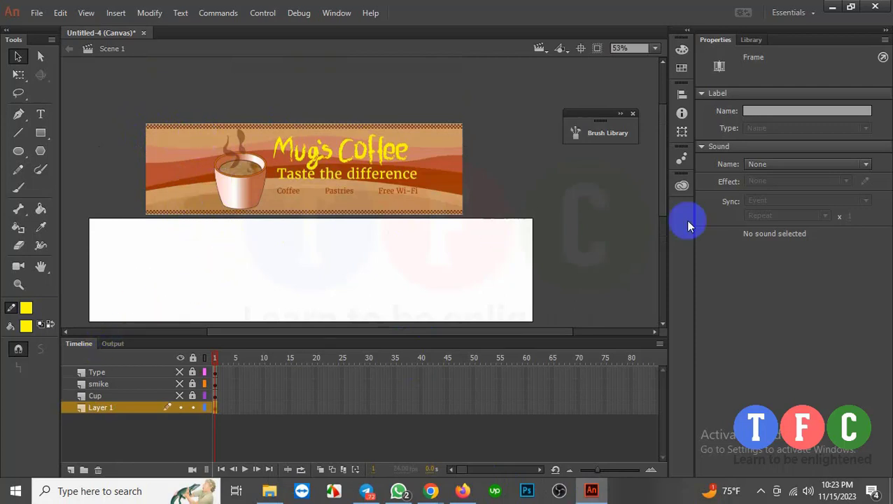
left_click_drag(662, 177, 665, 198)
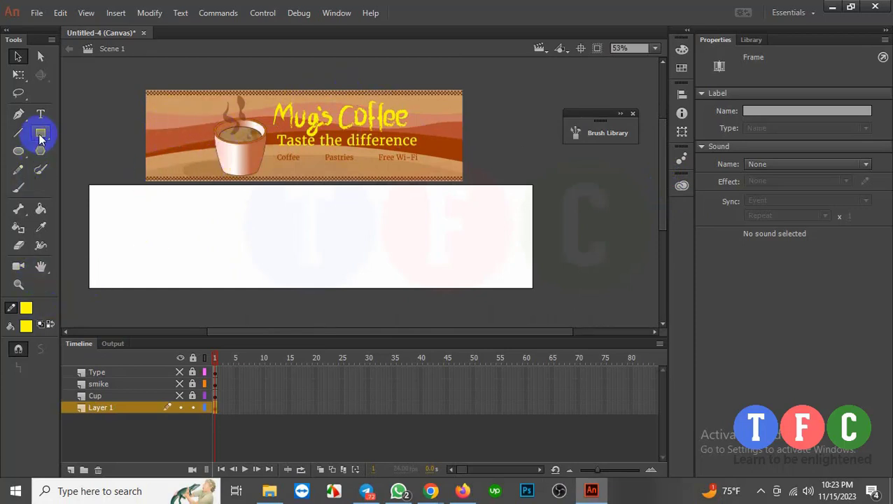
Draw a yellow rectangle about 1356 × 329 px over the whole stage on Layer 1, using the rough brush stroke.
left_click(19, 114)
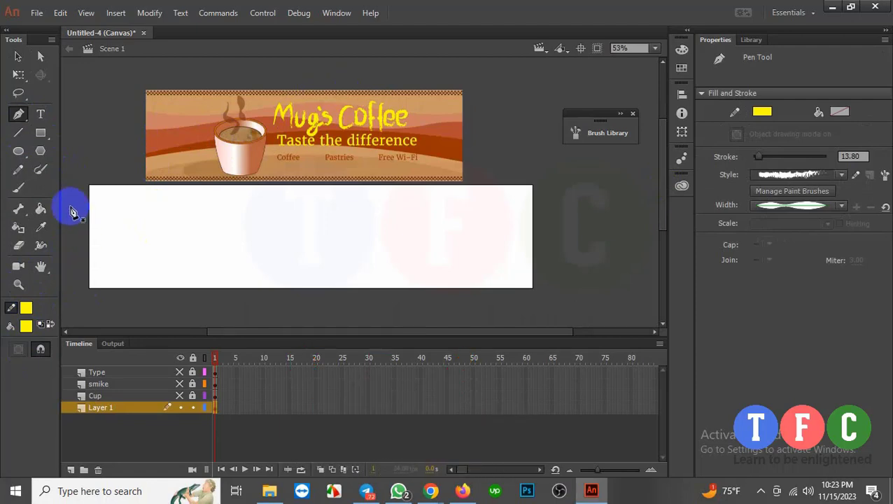
left_click(41, 133)
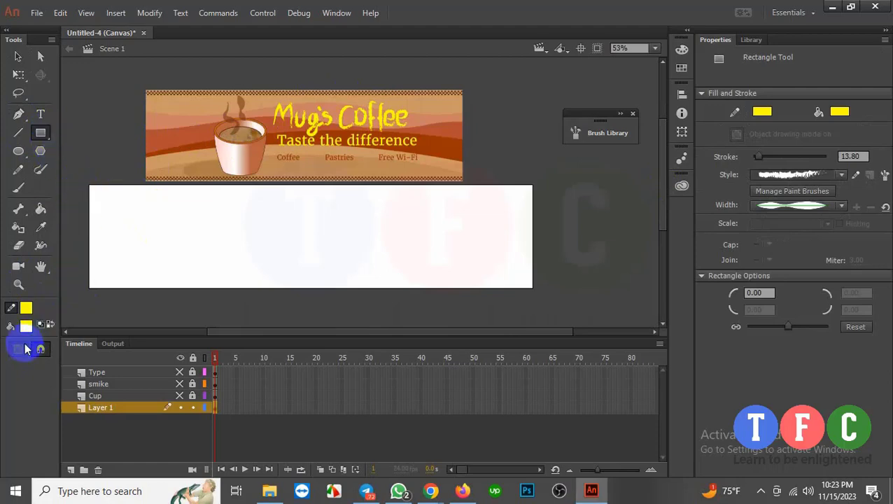
left_click(18, 56)
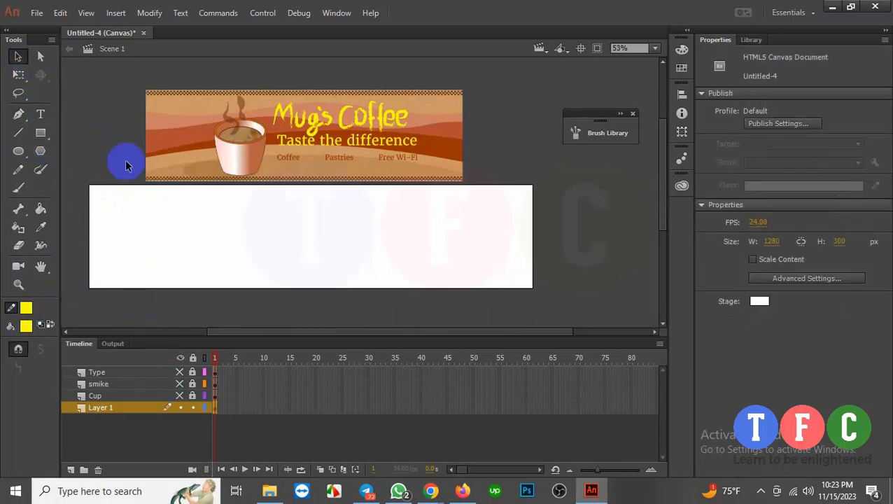
left_click(40, 134)
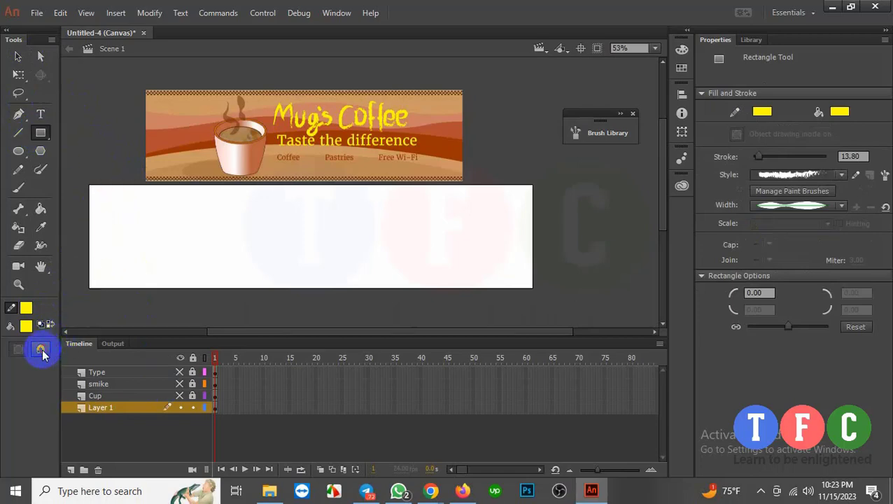
left_click_drag(81, 181, 552, 298)
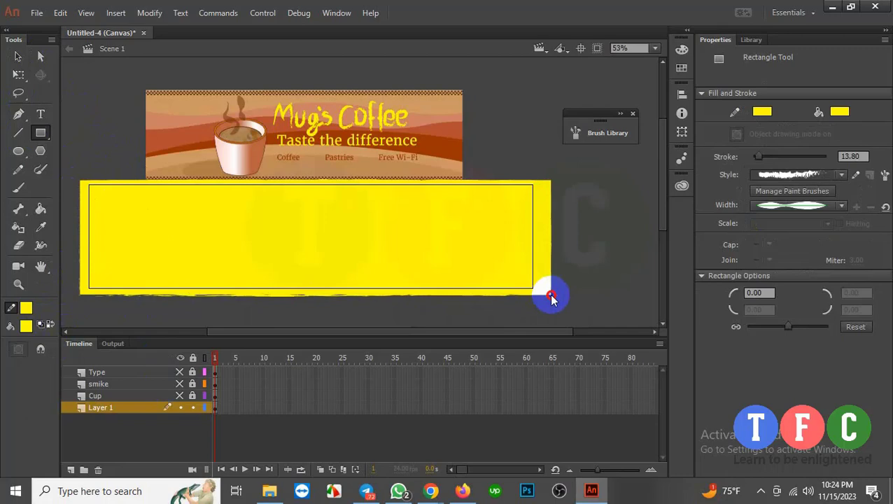
Set the Rectangle tool's stroke to the uniform width profile and a thin 0.10 hairline style.
left_click(818, 205)
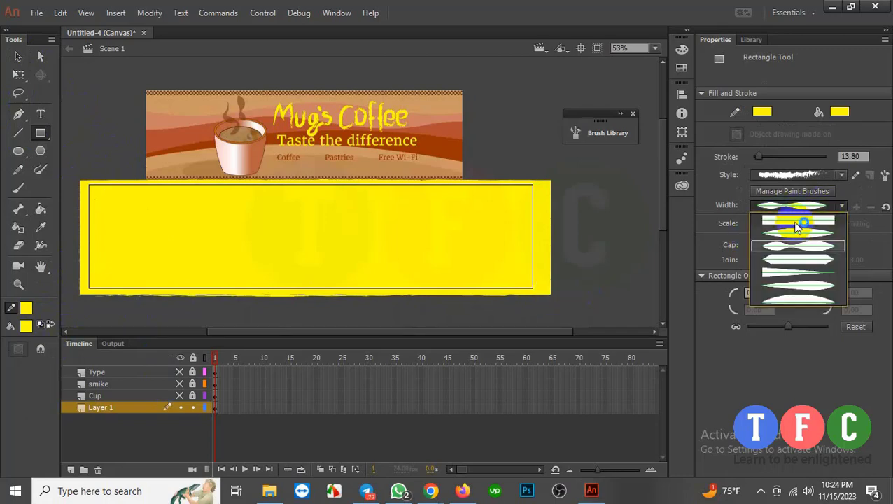
left_click(796, 225)
left_click(813, 175)
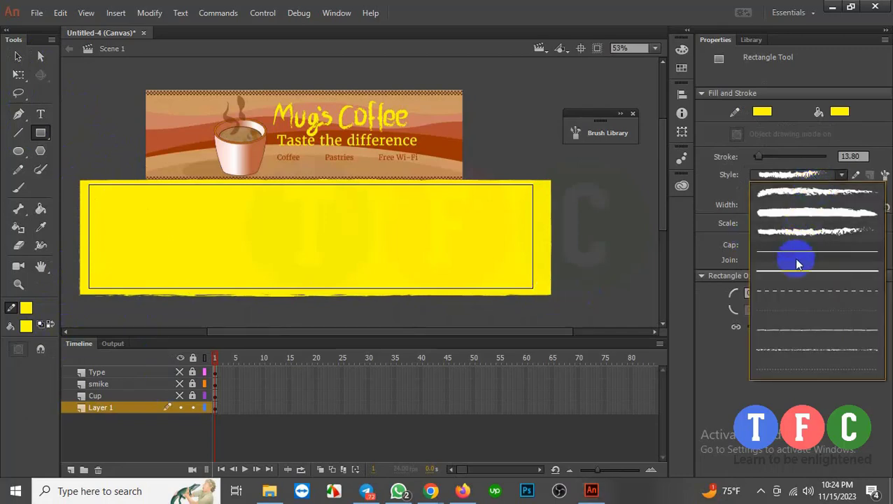
left_click(797, 264)
Delete the rough-edged yellow rectangle covering the stage.
left_click(21, 57)
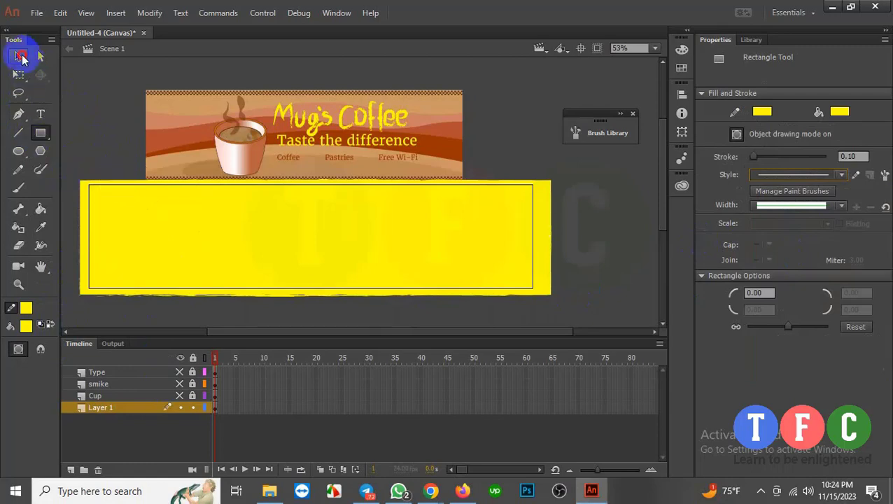
left_click(195, 224)
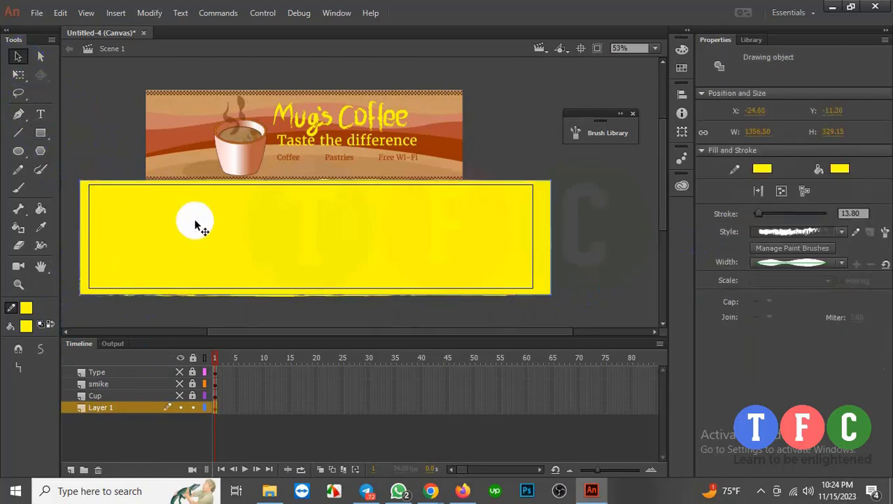
key("Delete")
Draw a clean-edged yellow rectangle about 1347 × 369 px that covers the whole stage on Layer 1.
left_click(41, 132)
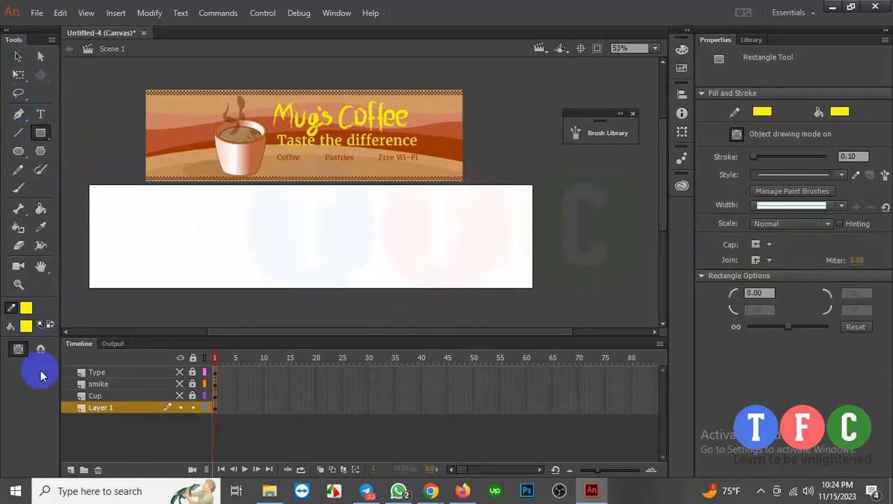
left_click(18, 114)
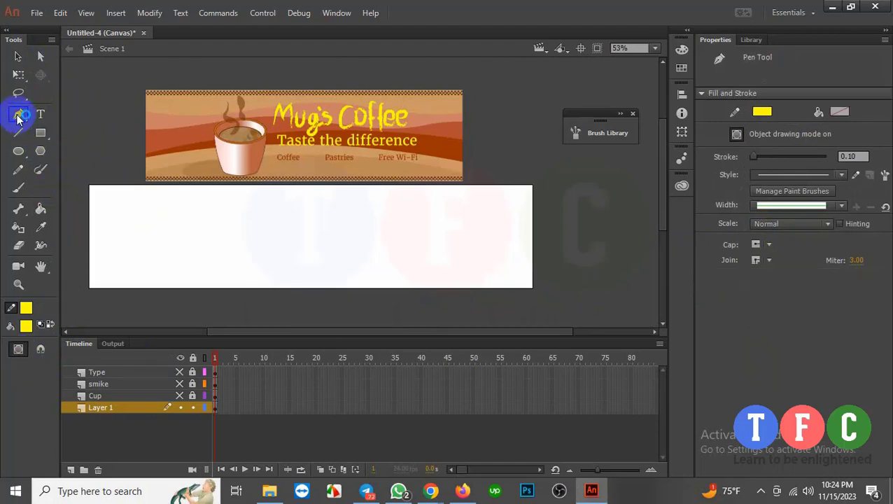
left_click(41, 133)
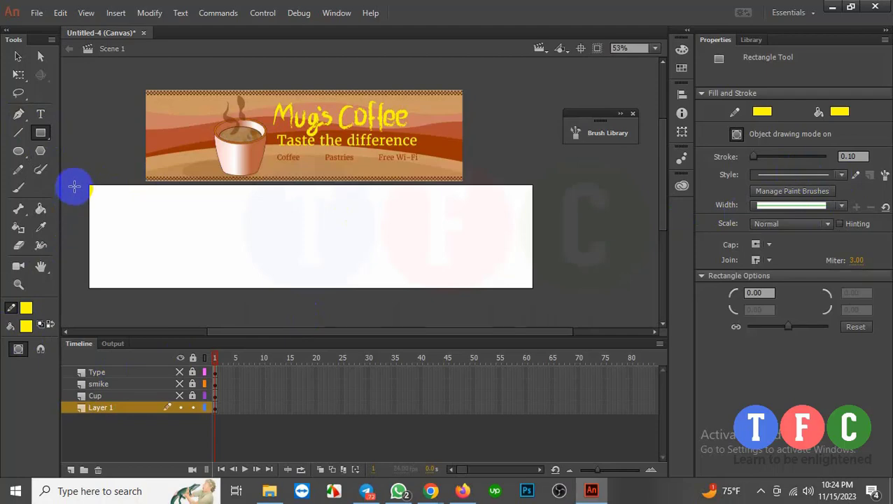
left_click_drag(78, 180, 547, 308)
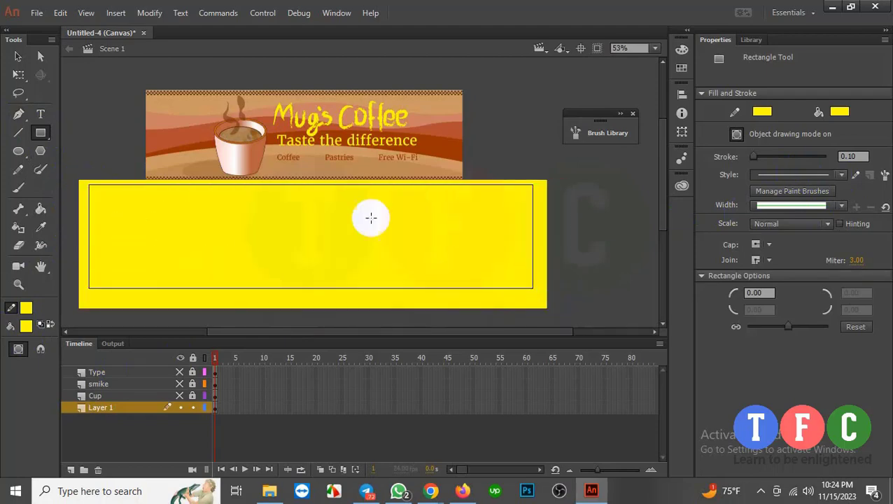
Resize the yellow rectangle to 1280 px wide and 300 px high, with its width and height unlinked.
left_click(17, 56)
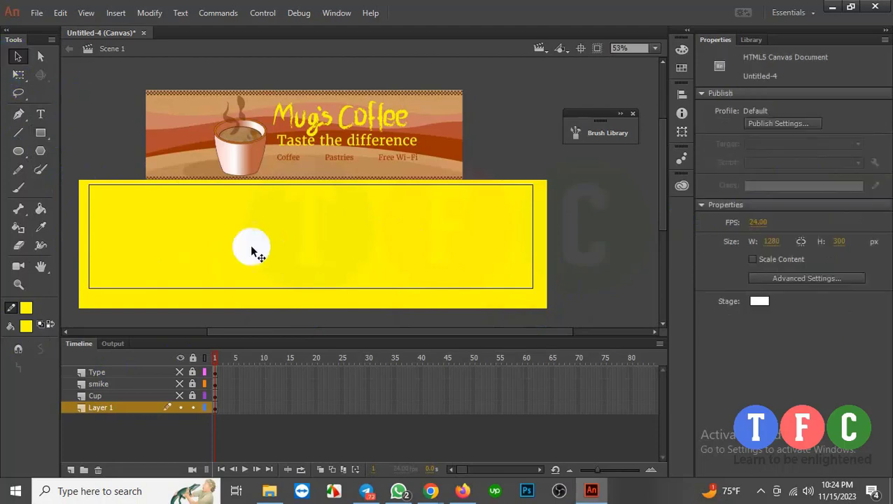
left_click(282, 243)
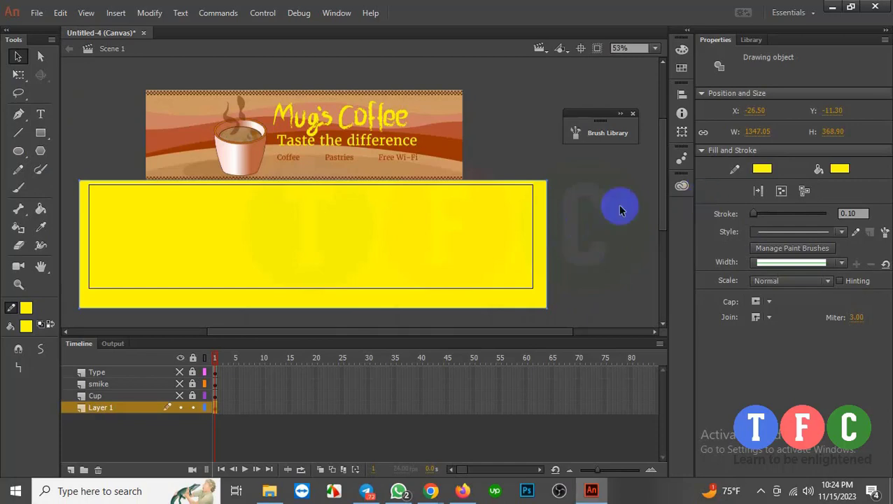
left_click(759, 131)
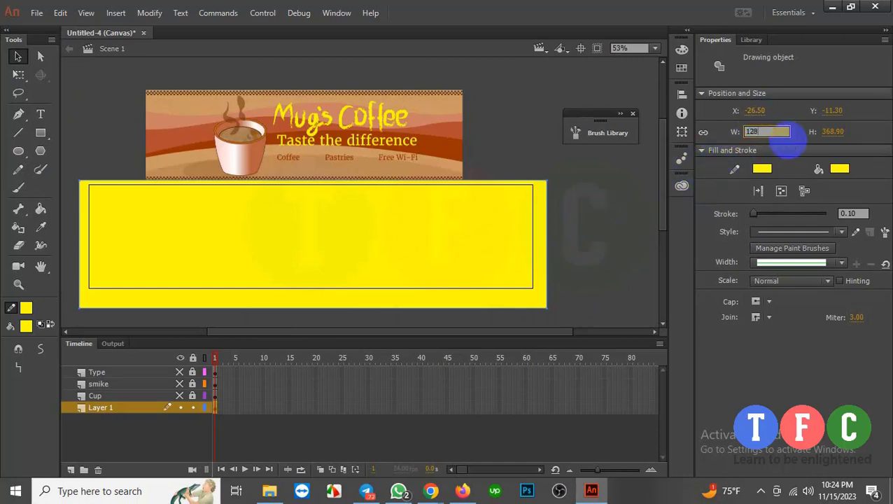
key("Return")
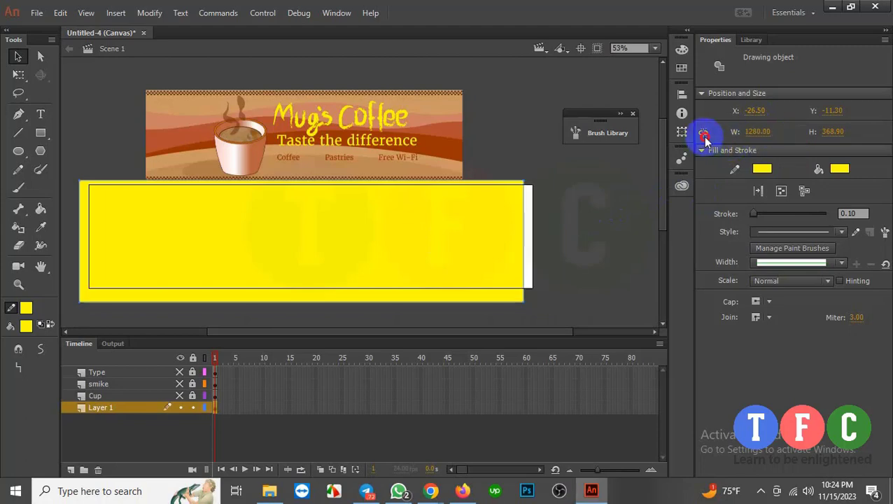
left_click(843, 131)
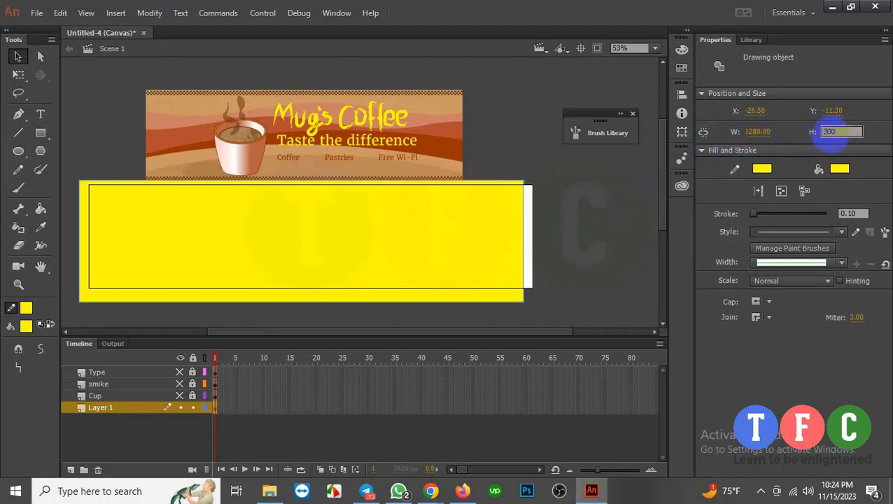
type("300")
key("Return")
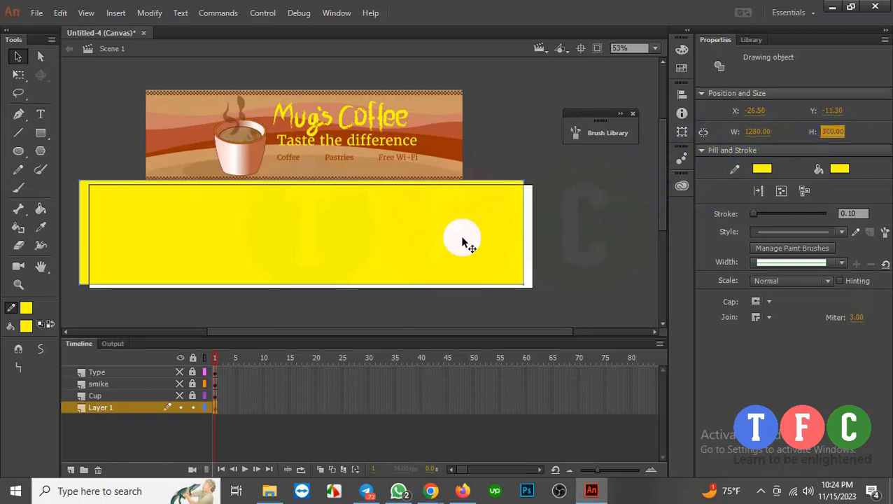
Align the yellow rectangle to the stage, centred horizontally and flush with the stage's top edge.
left_click(478, 228)
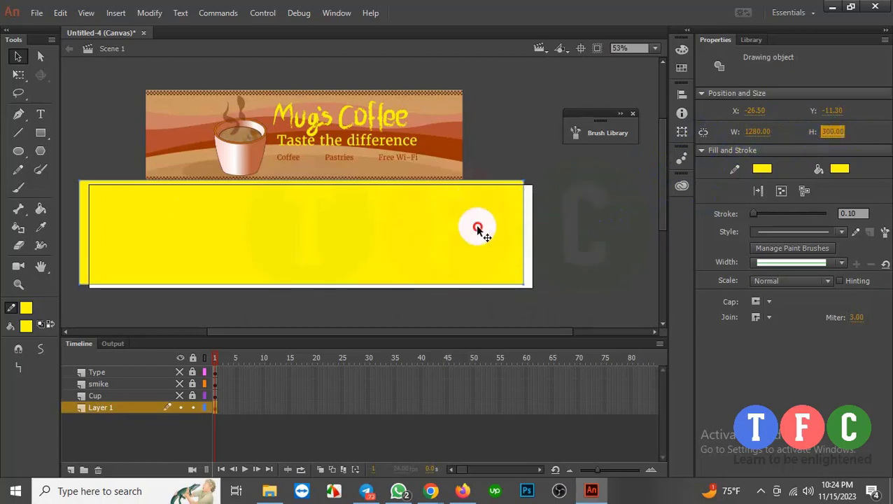
left_click_drag(477, 228, 483, 253)
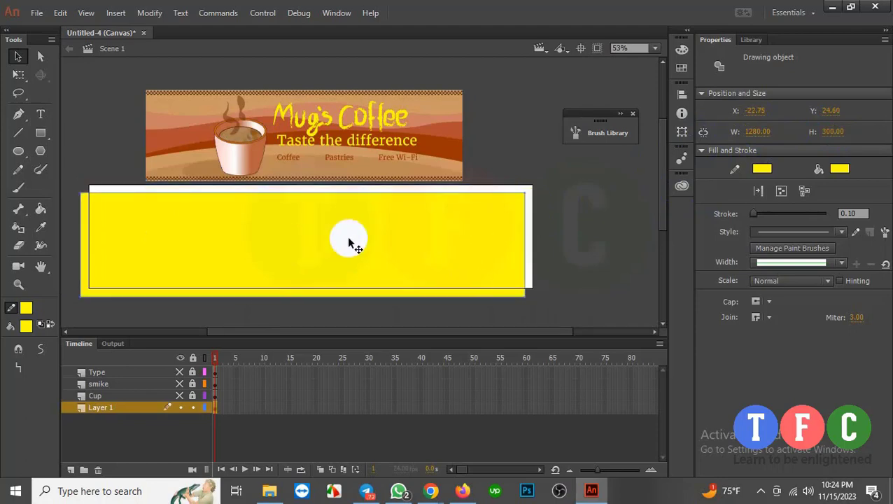
left_click(683, 95)
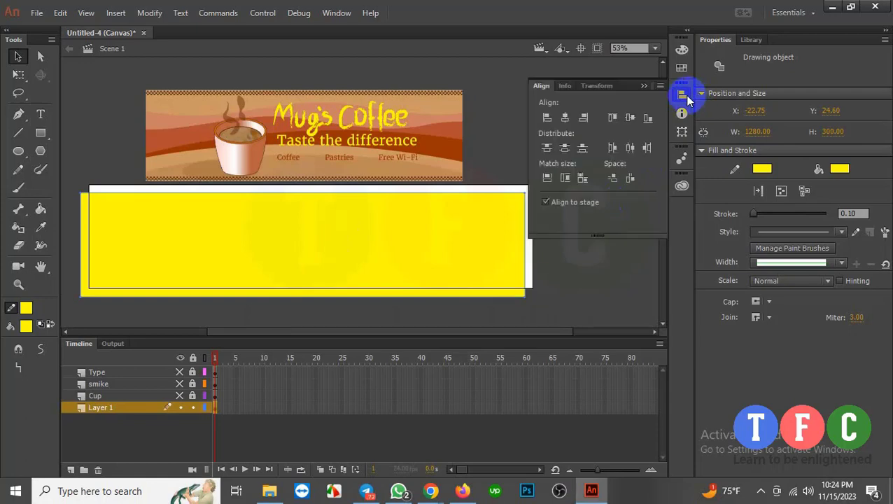
left_click(337, 13)
left_click(350, 259)
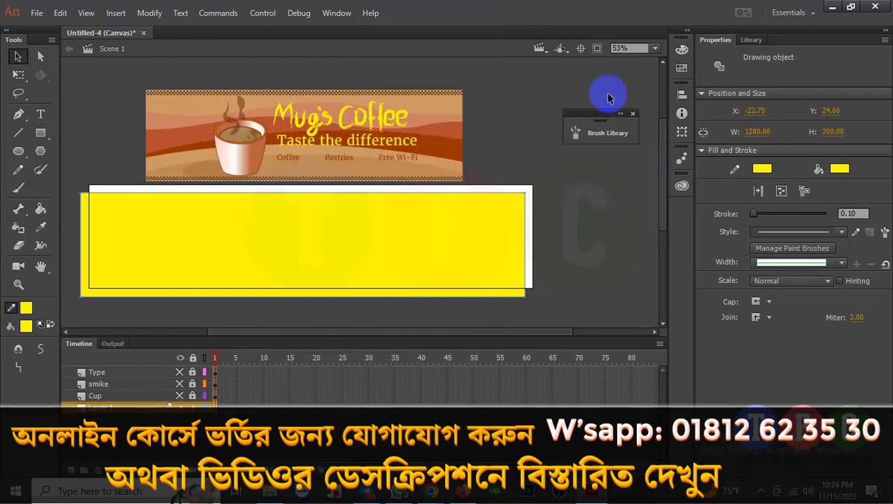
left_click(683, 94)
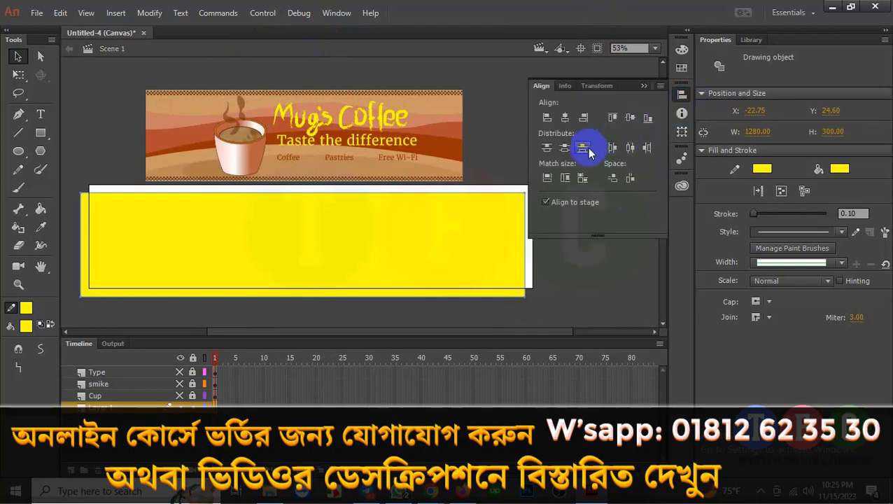
left_click(560, 210)
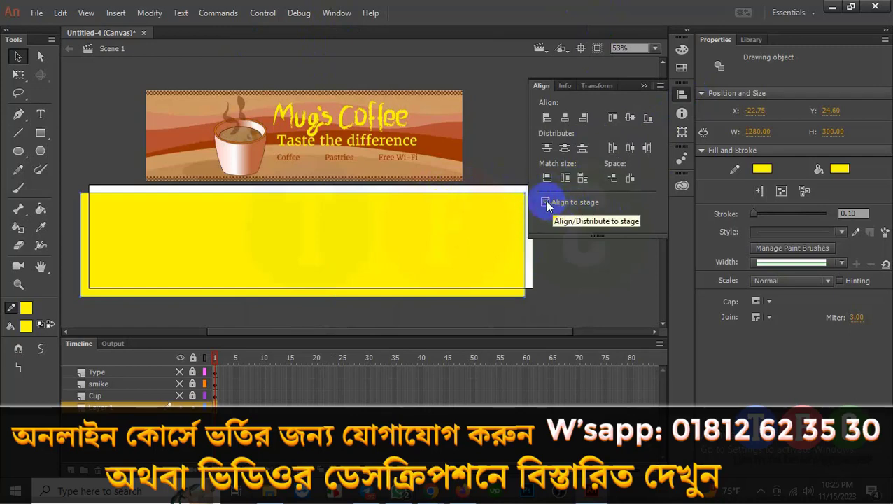
left_click(565, 119)
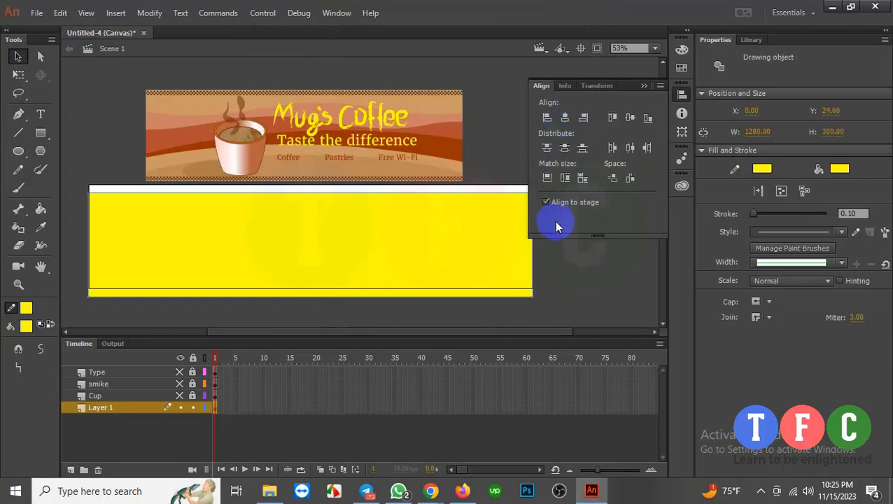
left_click(611, 120)
left_click(355, 301)
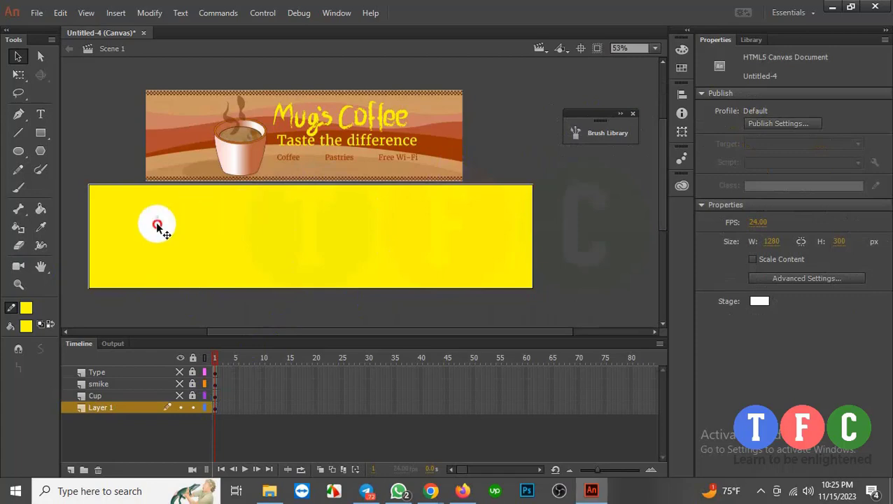
Fill the stage-sized rectangle with the light tan sampled from the upper part of the Mug's Coffee reference banner.
left_click(98, 223)
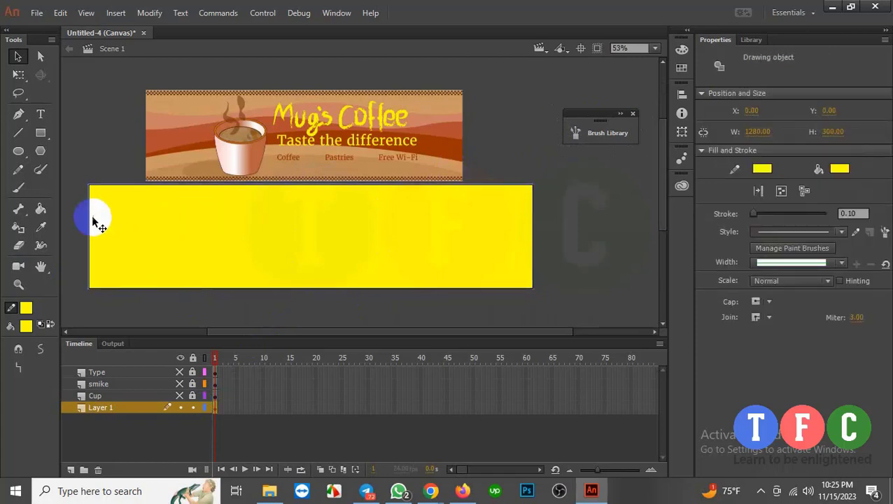
left_click(40, 228)
left_click(190, 98)
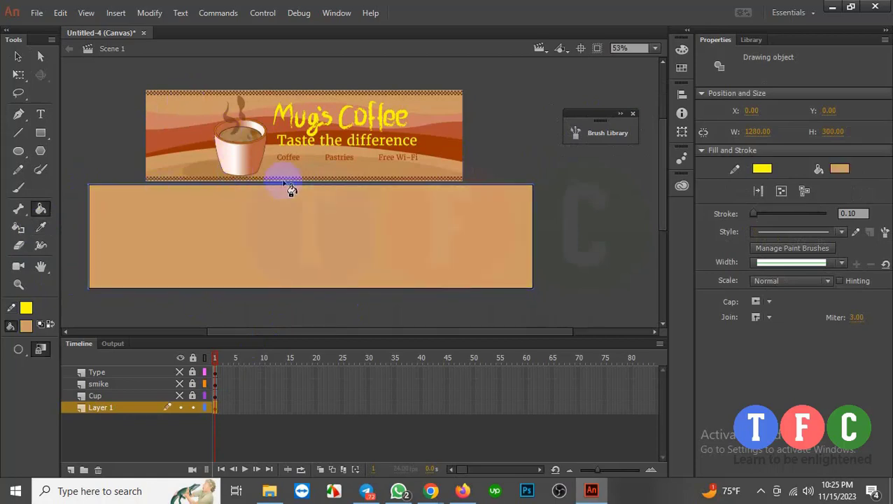
left_click(18, 56)
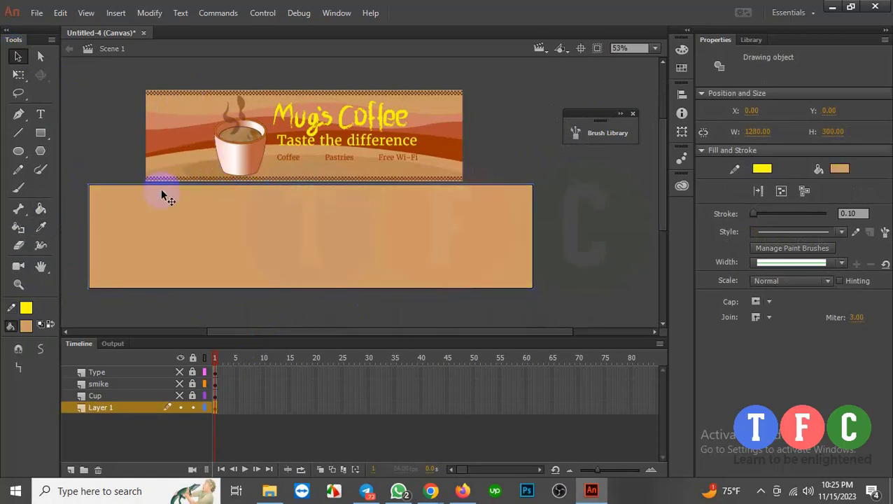
left_click(94, 152)
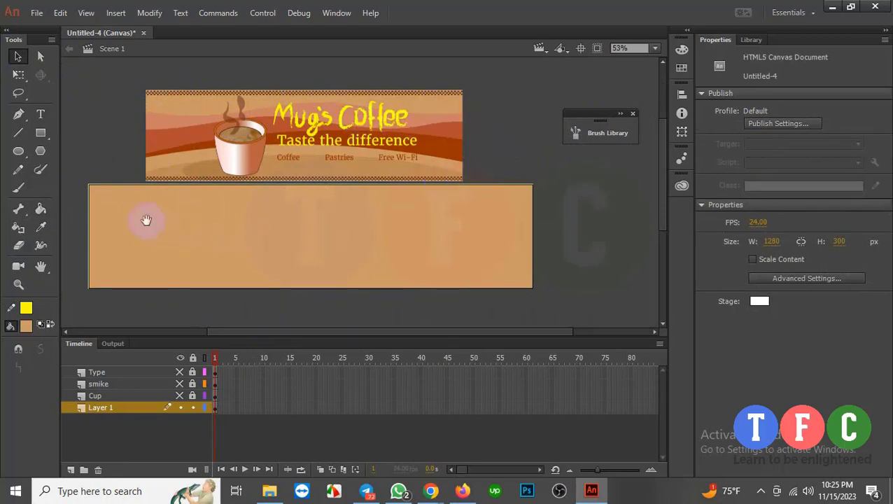
Activate the Pen tool for drawing over the tan stage rectangle on Layer 1.
left_click_drag(147, 221, 197, 173)
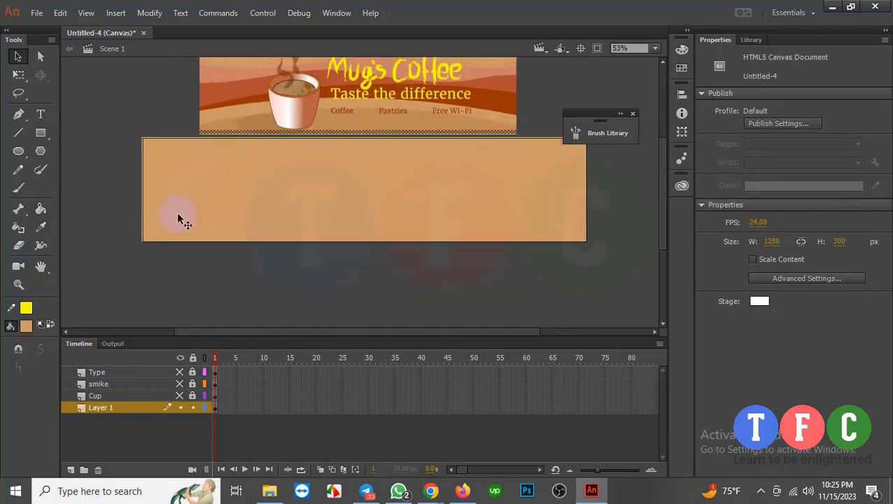
left_click_drag(398, 184, 375, 208)
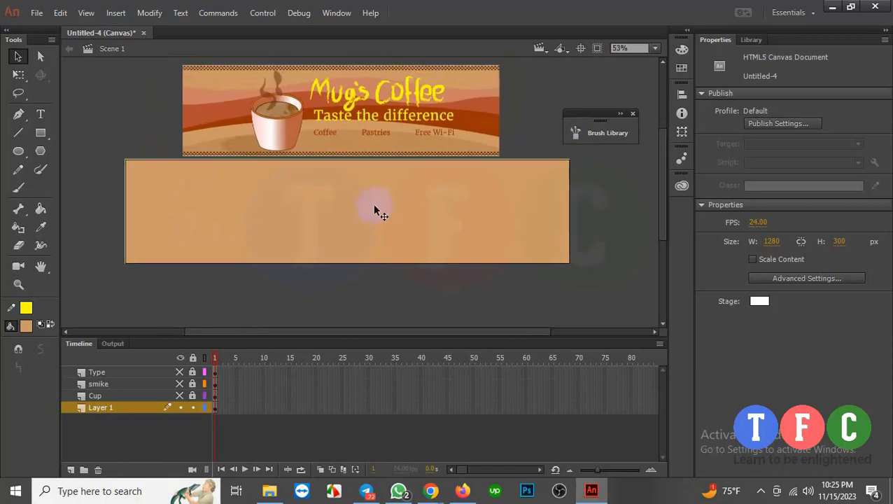
left_click(19, 114)
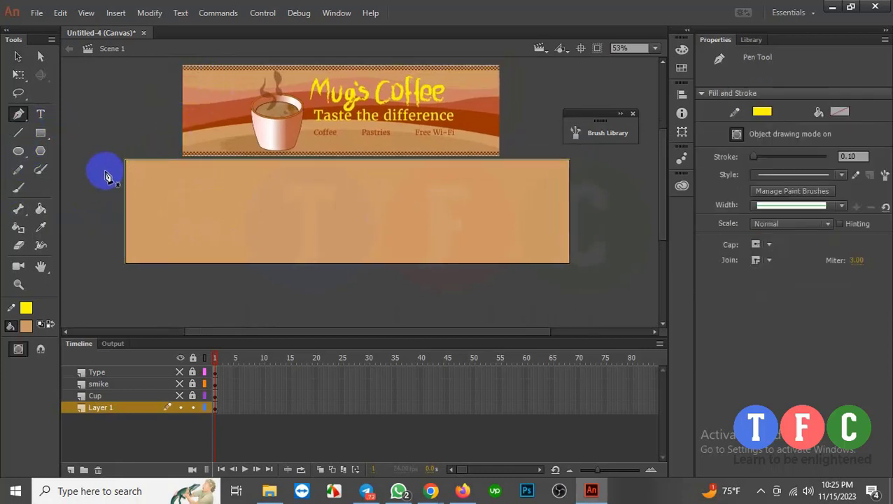
left_click(84, 186)
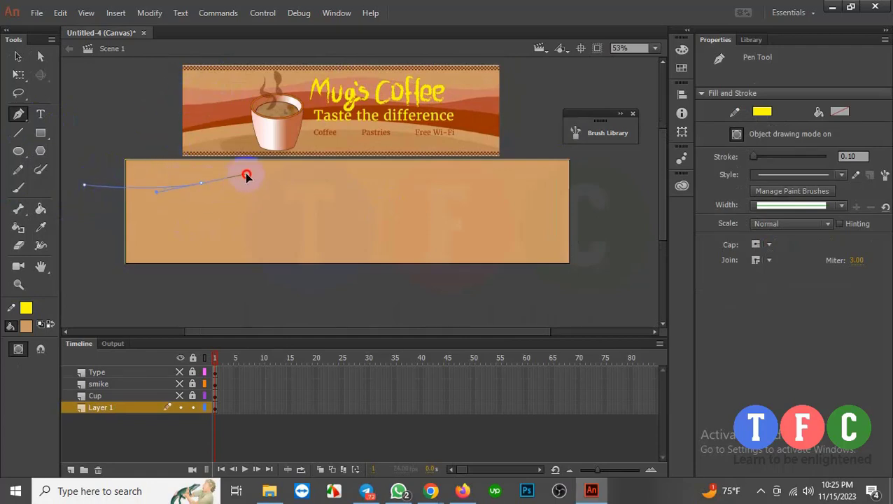
left_click_drag(247, 175, 249, 181)
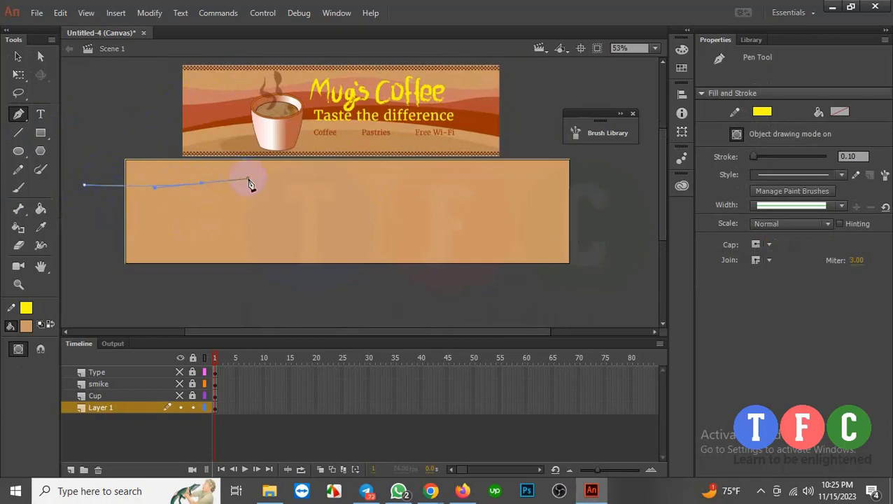
double_click(250, 181)
key("Delete")
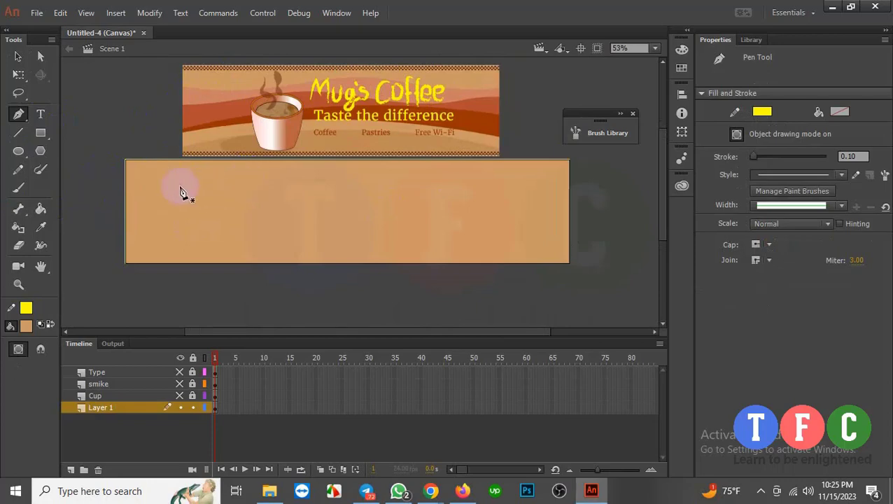
Draw a closed Pen outline about 1533 × 421 px with a wavy upper edge across the tan rectangle, extending past the stage's sides and bottom.
left_click(94, 170)
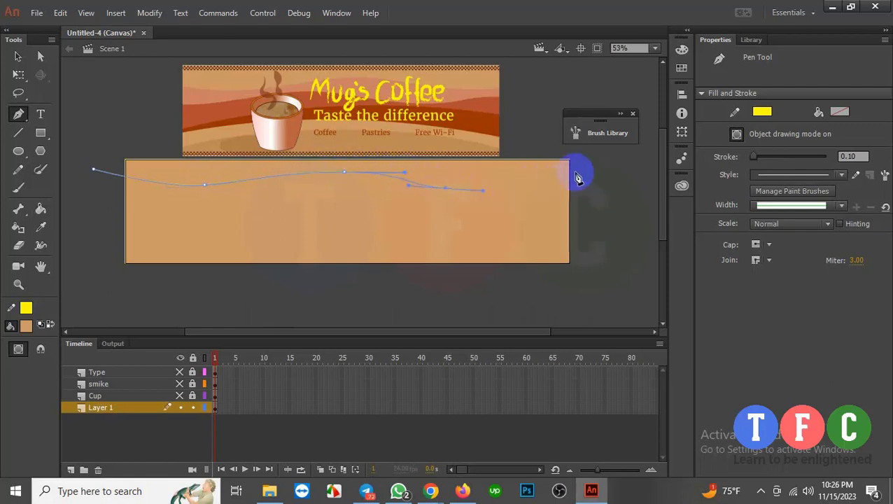
left_click_drag(580, 170, 605, 163)
left_click(611, 217)
left_click(625, 283)
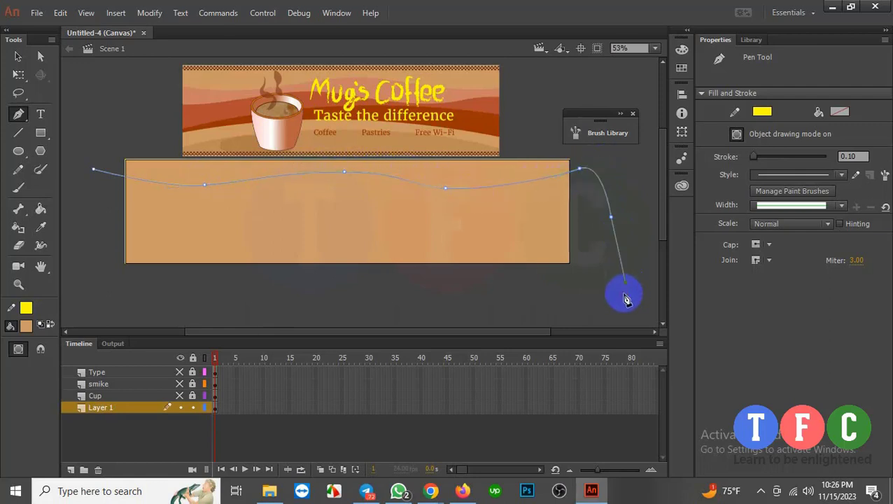
left_click(500, 310)
left_click_drag(301, 313, 279, 313)
left_click(116, 311)
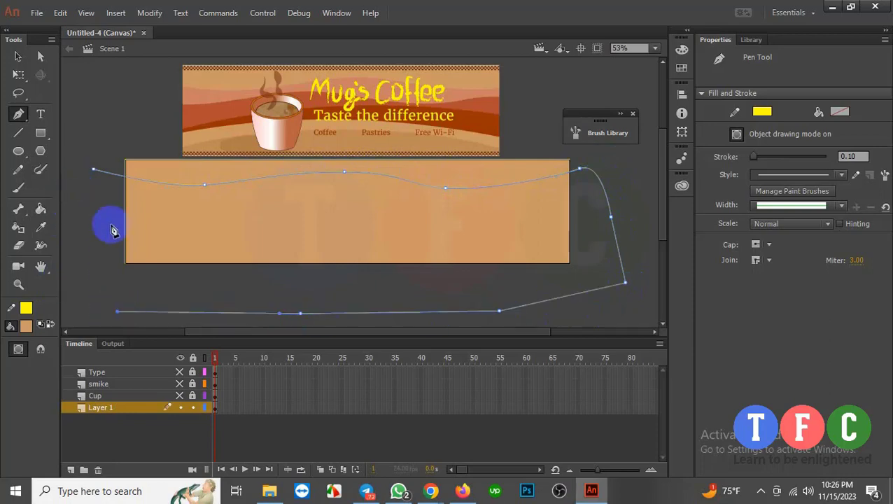
left_click(96, 248)
left_click(96, 171)
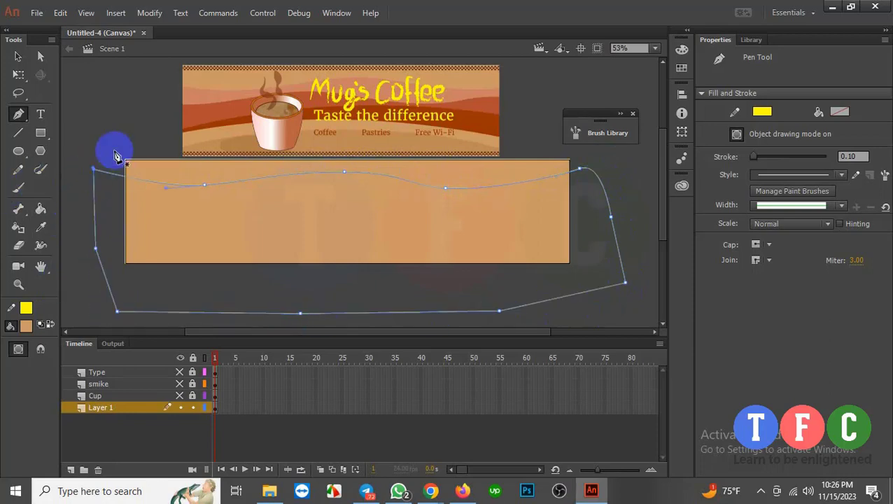
Fill the wavy shape with the salmon sampled from the reference banner's uppermost wave and remove its stroke.
left_click(18, 56)
left_click(108, 177)
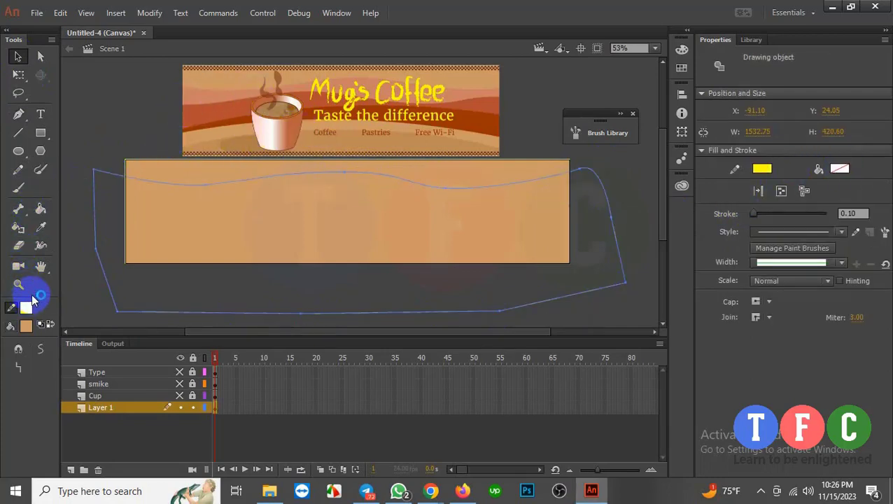
left_click(840, 168)
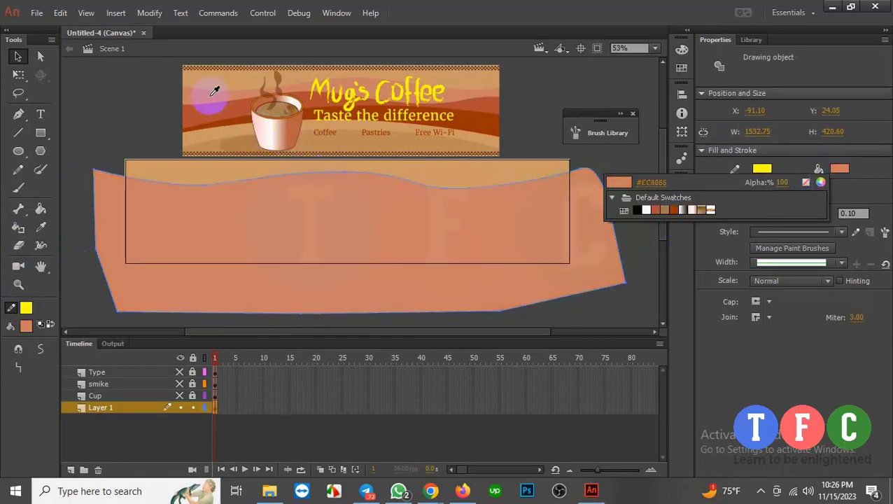
left_click(210, 97)
left_click(763, 169)
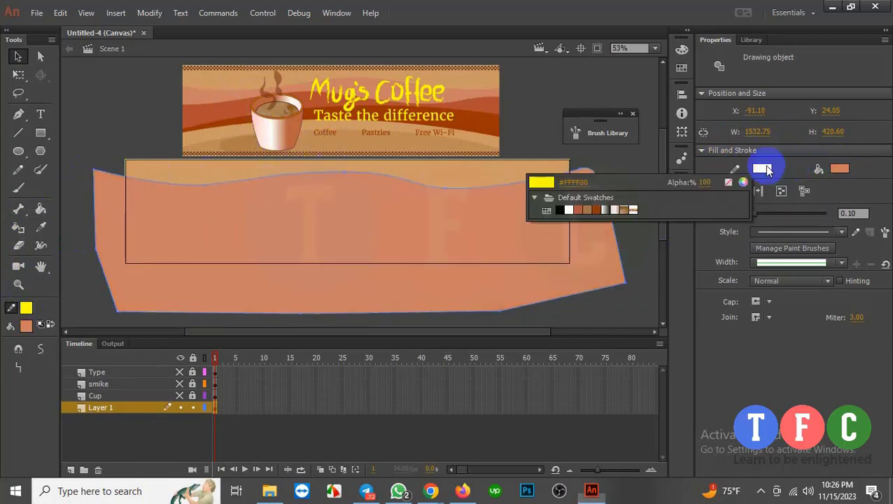
left_click(732, 183)
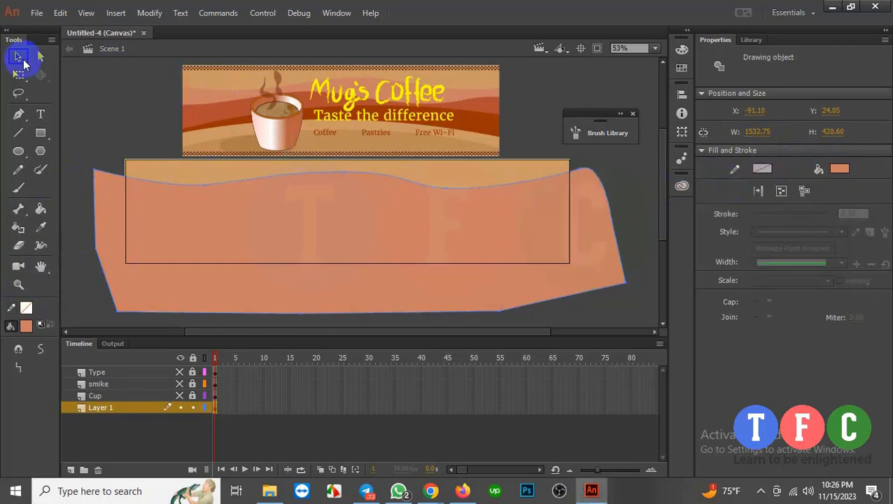
left_click(70, 104)
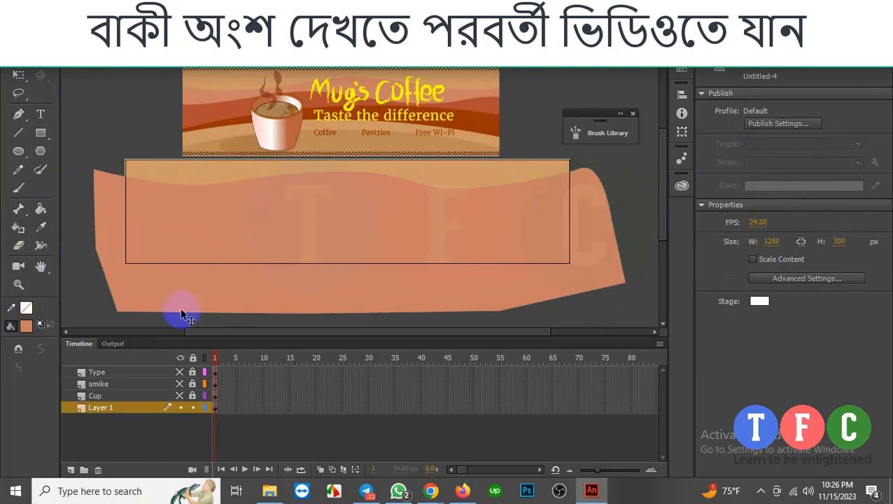
left_click(195, 228)
left_click(176, 412)
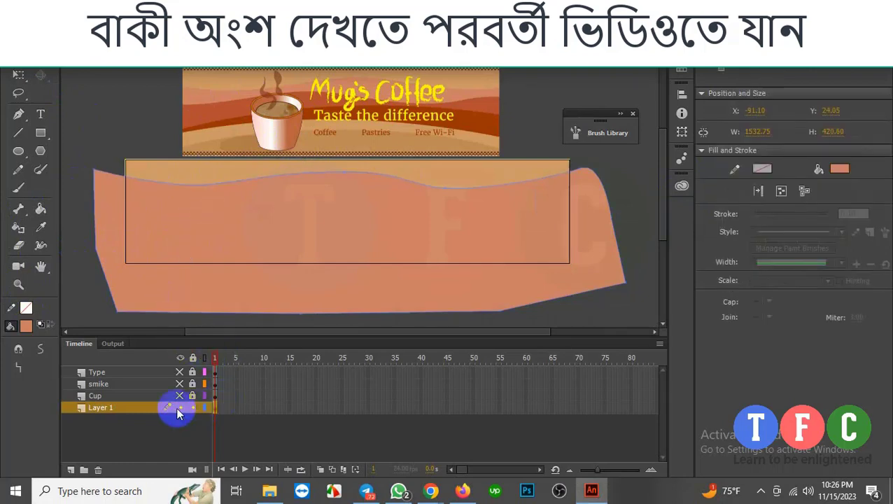
left_click(211, 185)
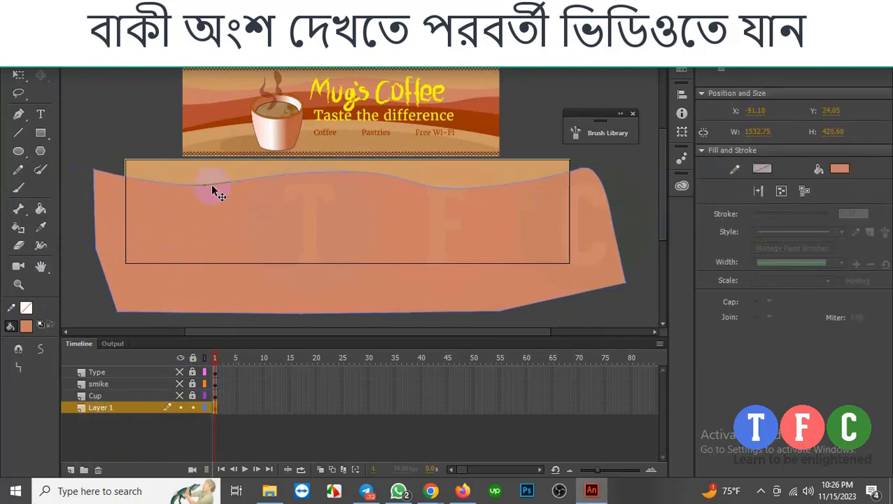
left_click(193, 223)
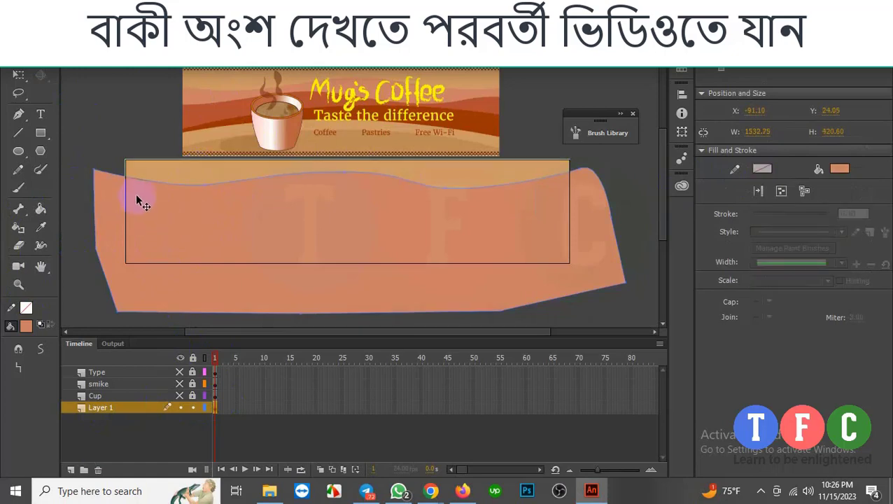